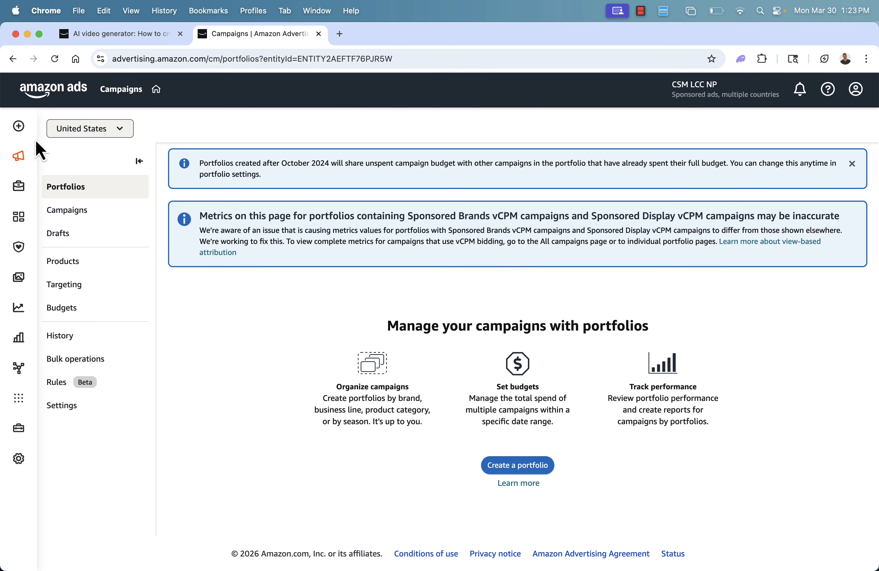
Go to Creative Studio in the creative tools and start generating videos with the Video Generator.
mouse_move(32, 142)
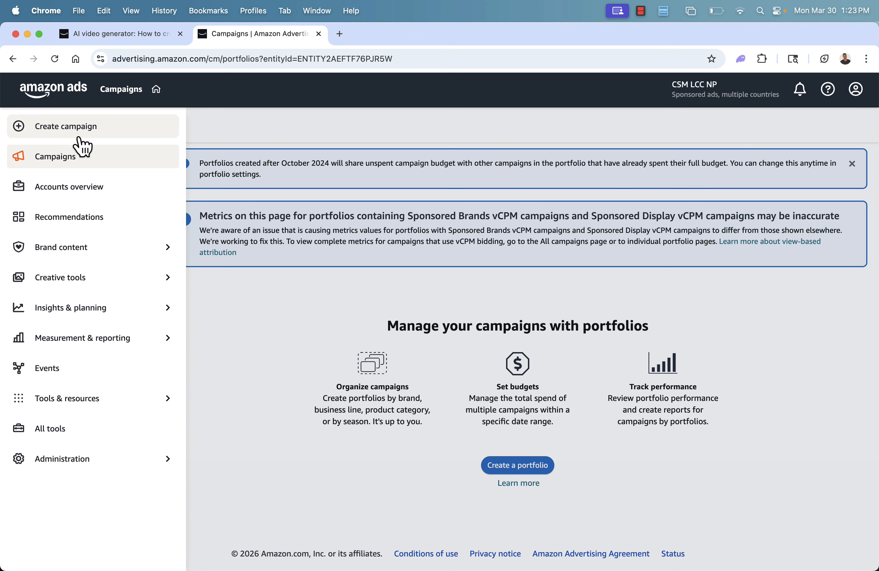
left_click(72, 290)
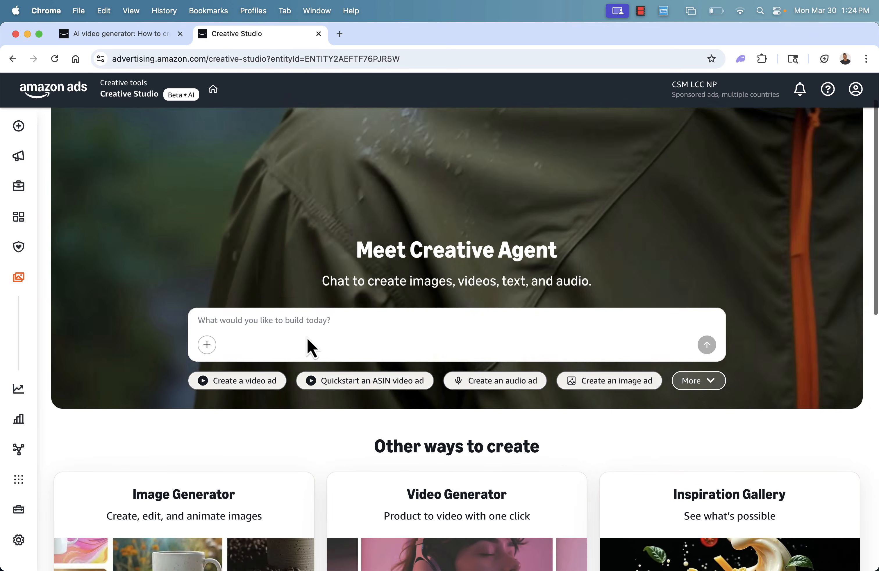
scroll(307, 338, "down", 5)
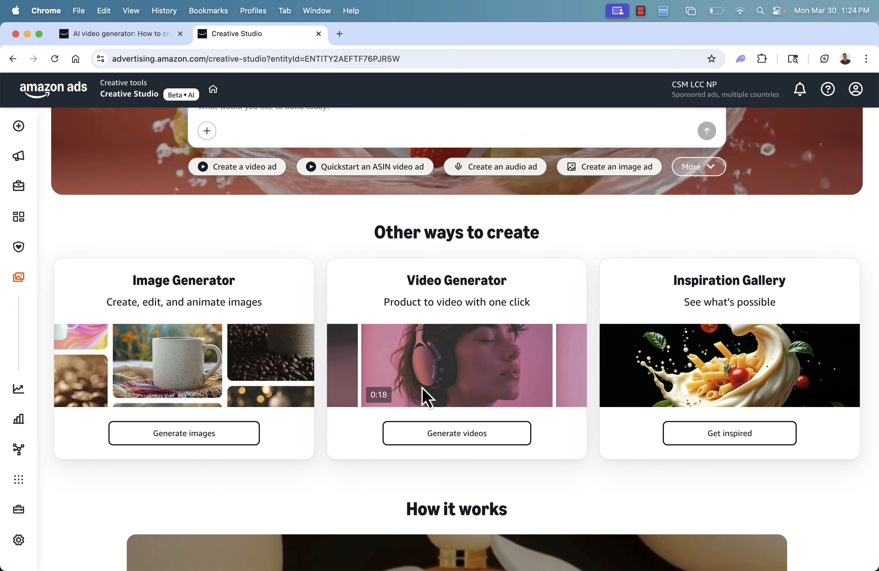
scroll(423, 389, "up", 2)
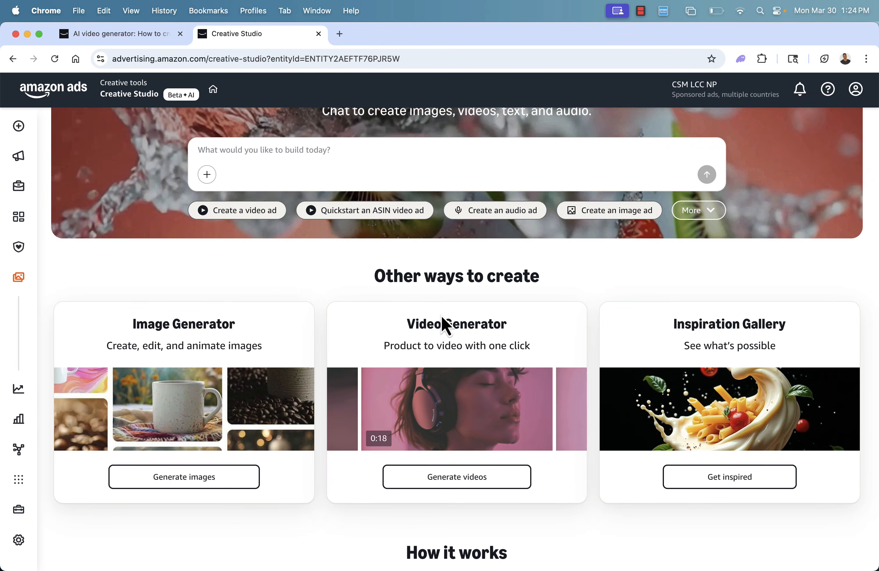
triple_click(445, 347)
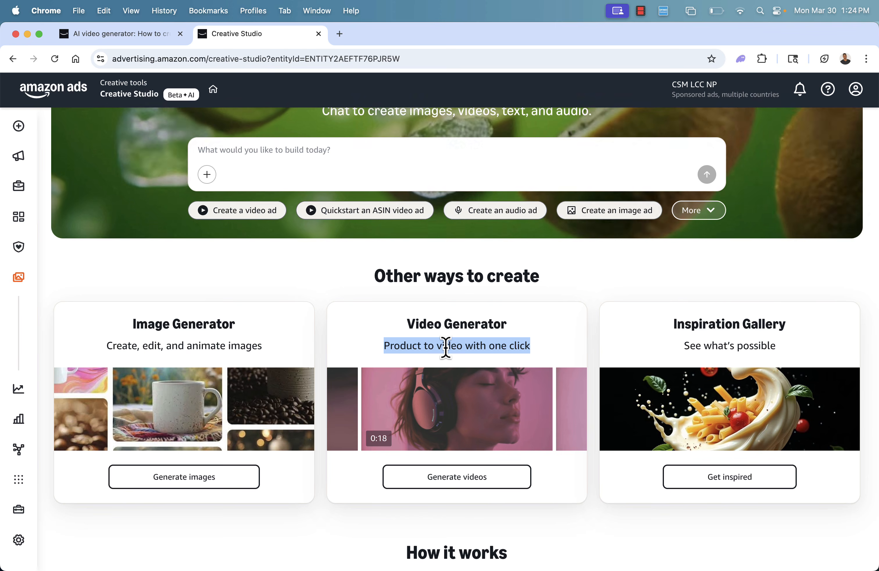
left_click(445, 347)
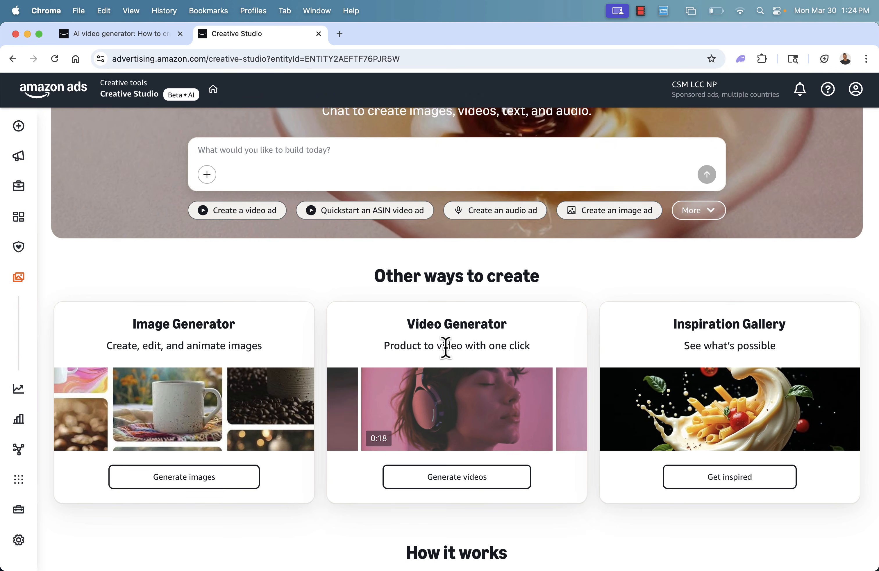
left_click(449, 486)
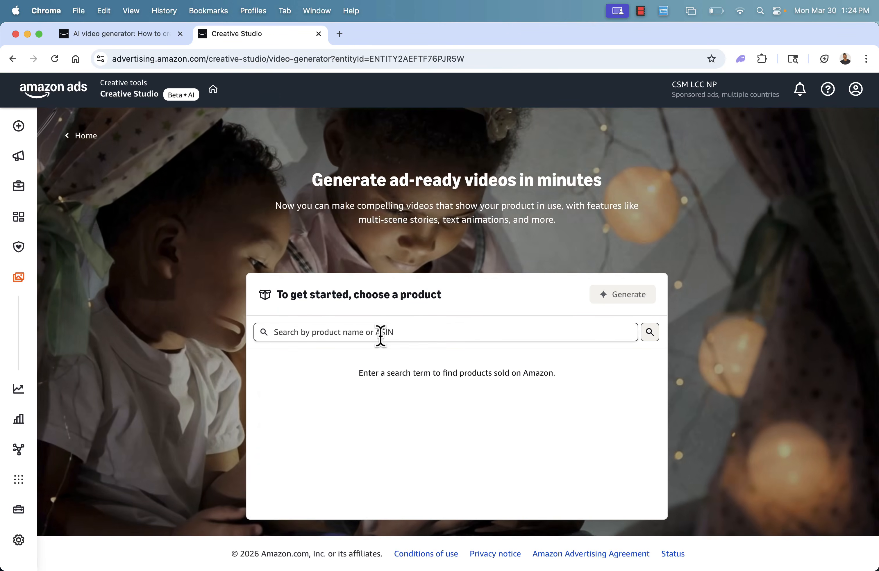
Search the products for "cat tree" and view the Amazon listing of the Yaheetech 54in Cat Tree.
left_click(381, 331)
type("cat tree")
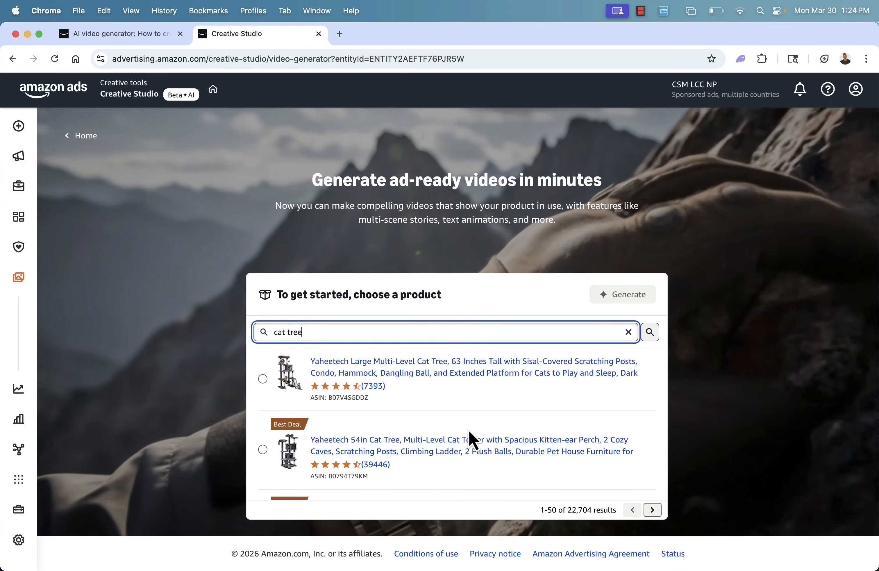
left_click(461, 455)
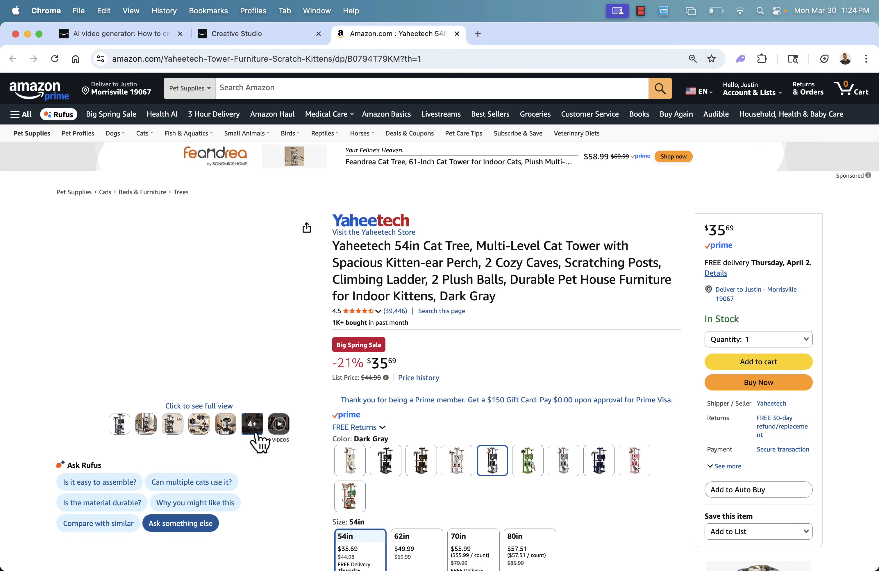
scroll(370, 330, "down", 4)
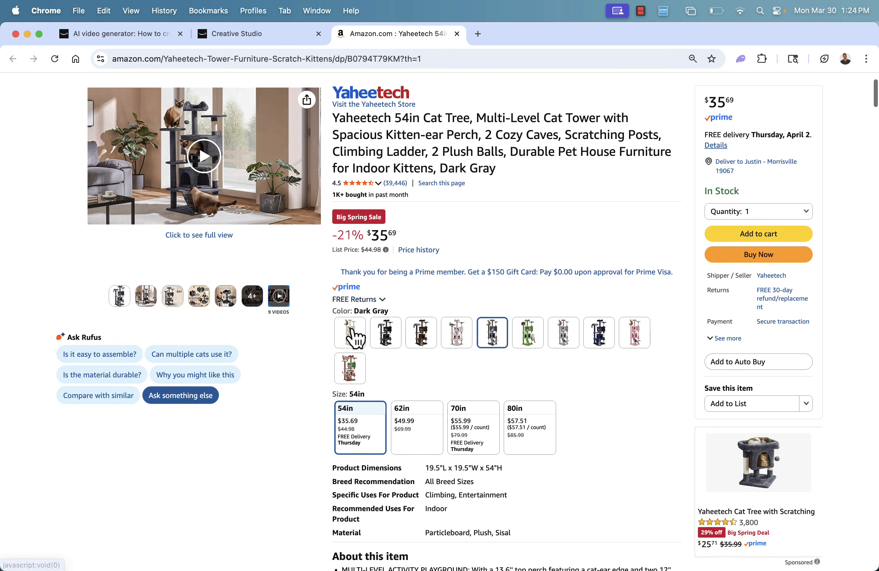
scroll(350, 326, "up", 4)
Choose the Yaheetech 54in Cat Tree in the Video Generator and generate its videos.
left_click(291, 34)
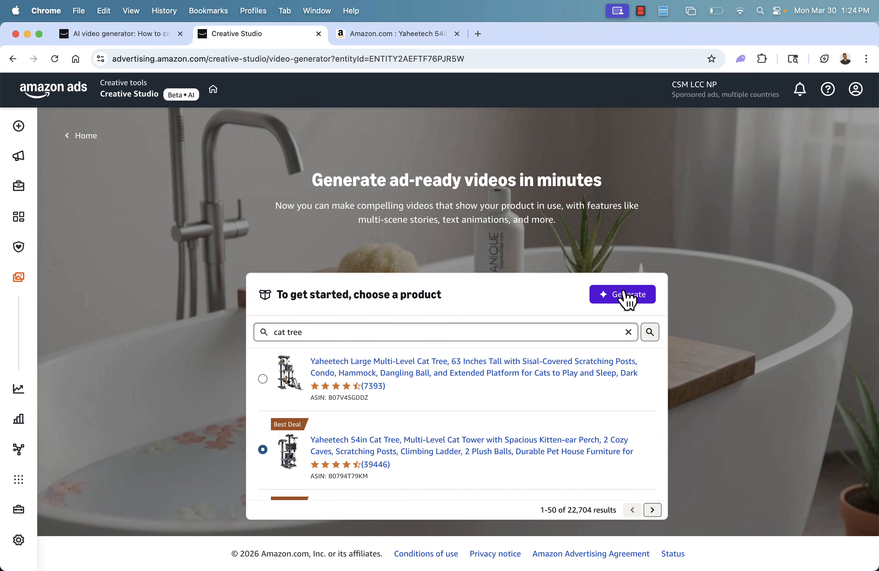
left_click(624, 299)
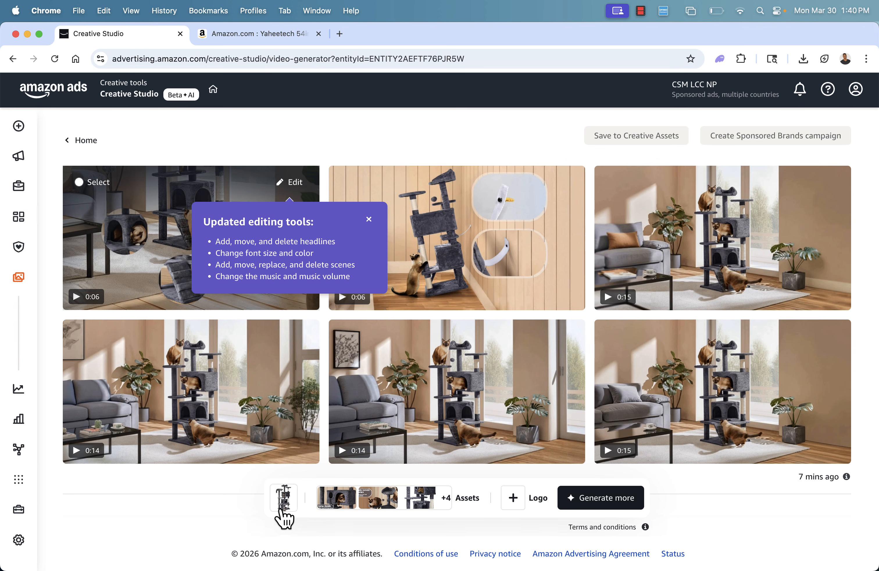
Review the selected assets behind the generated videos and compare them with the images on the Amazon listing.
left_click(336, 505)
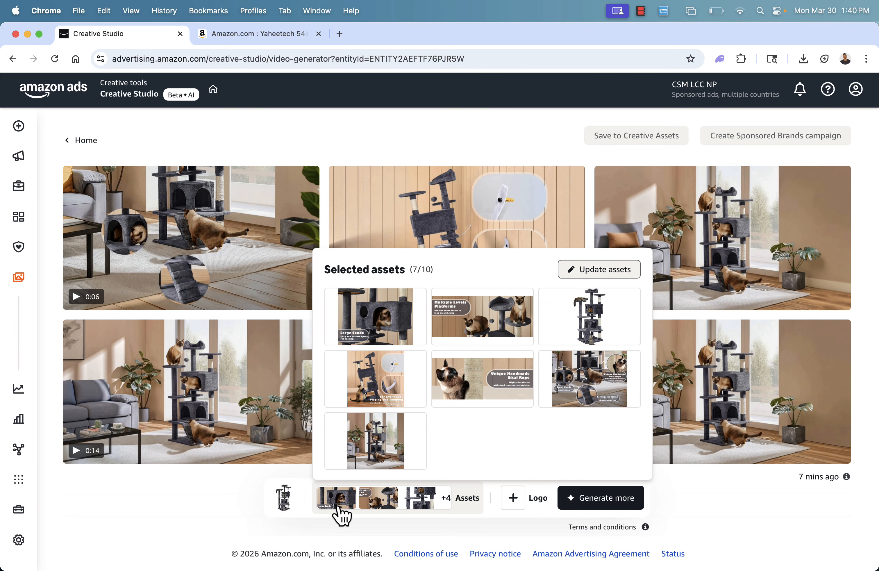
left_click(256, 34)
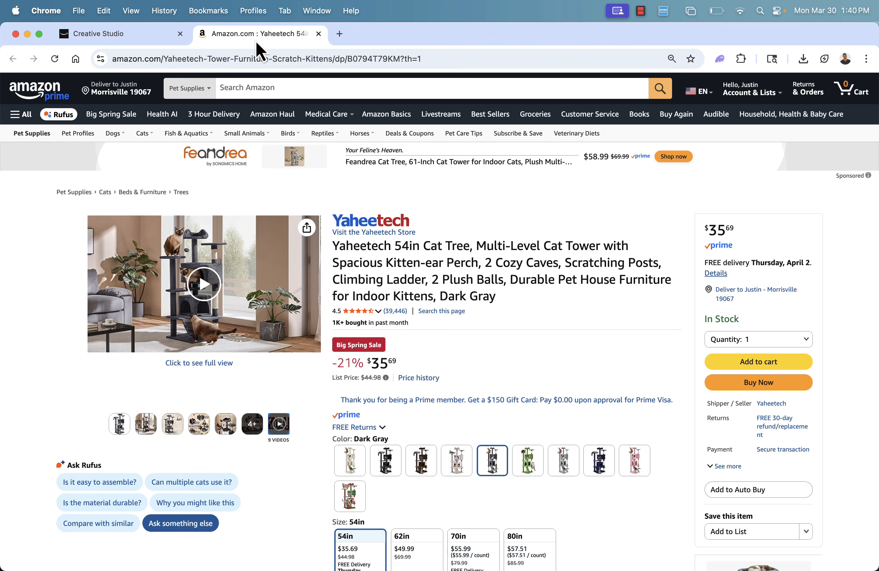
mouse_move(222, 433)
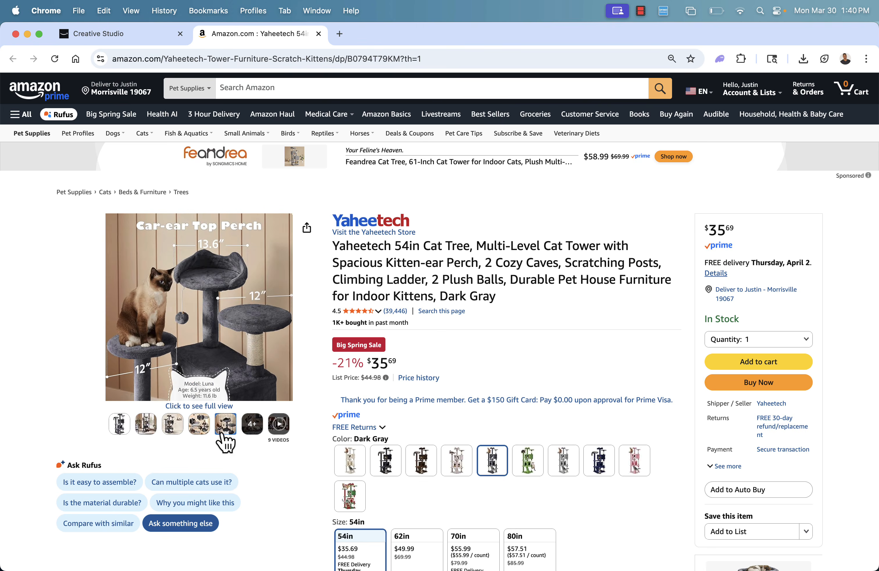
left_click(110, 33)
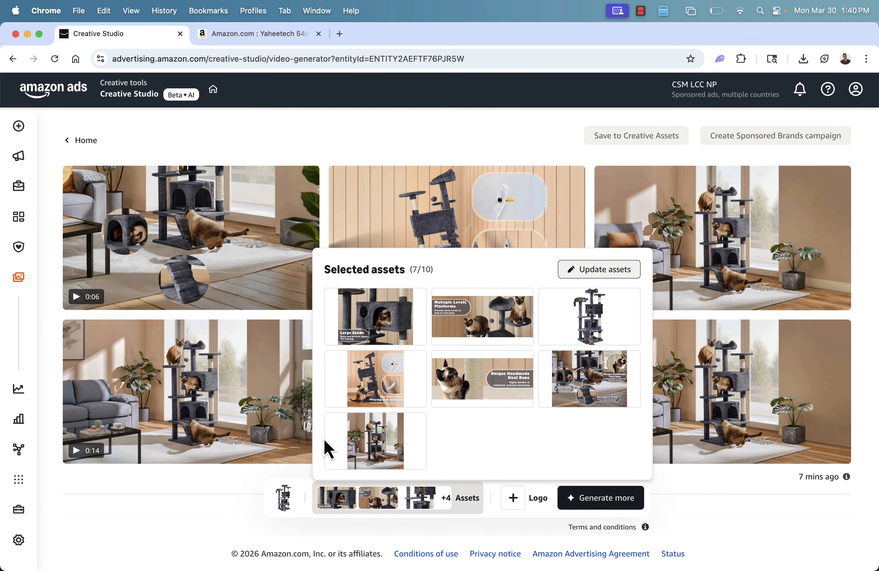
left_click(219, 517)
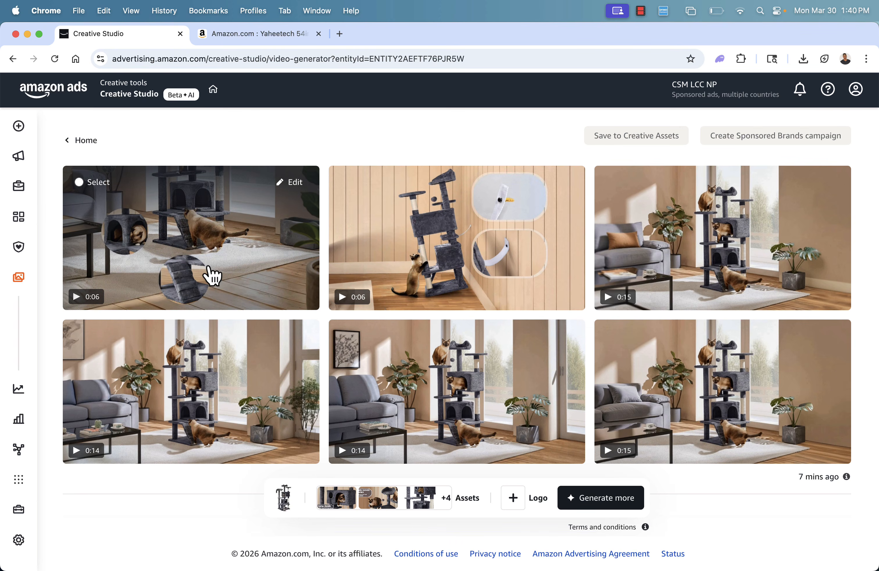
Play all six generated cat tree videos in order to review their scenes and headlines.
left_click(77, 302)
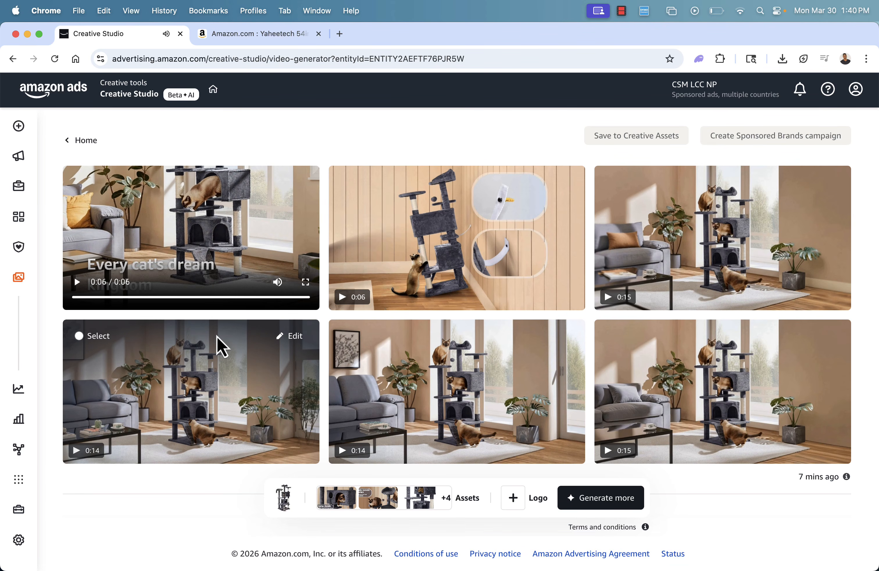
left_click(355, 301)
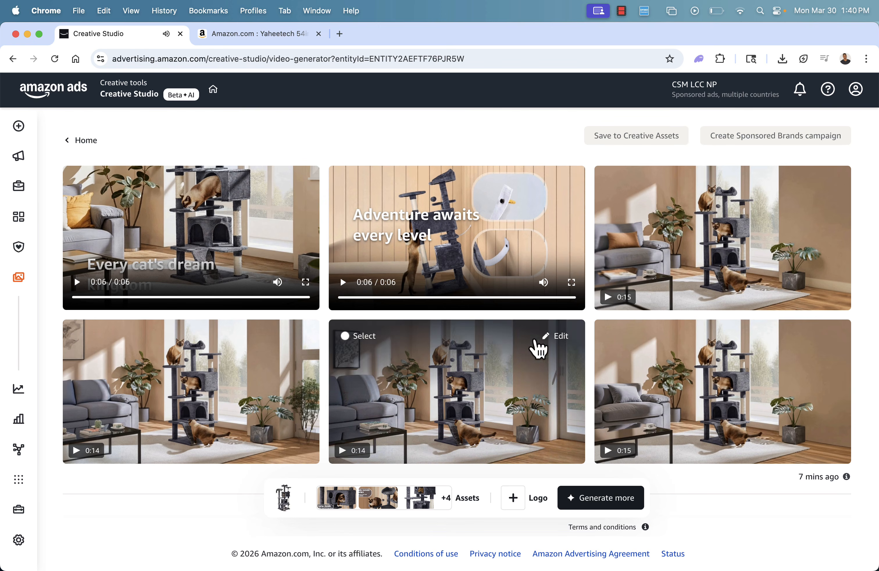
left_click(610, 299)
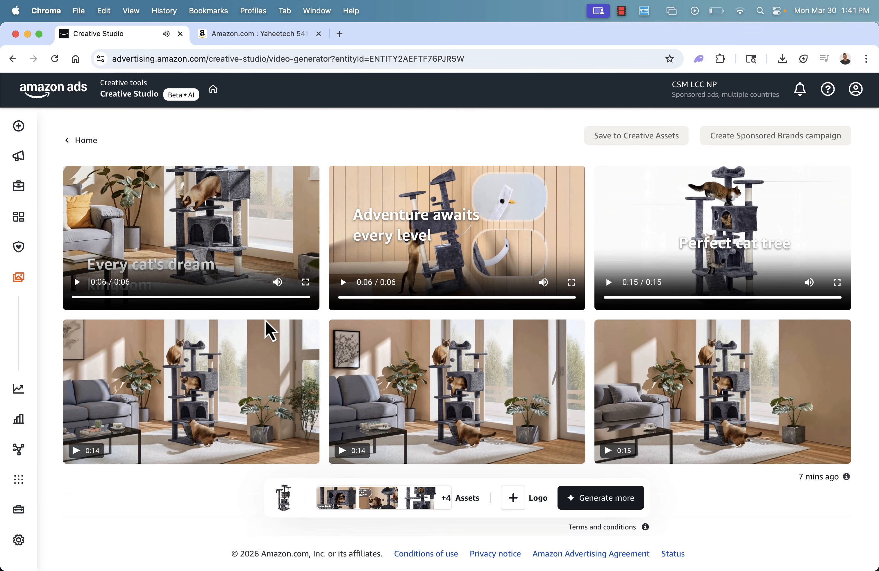
mouse_move(200, 399)
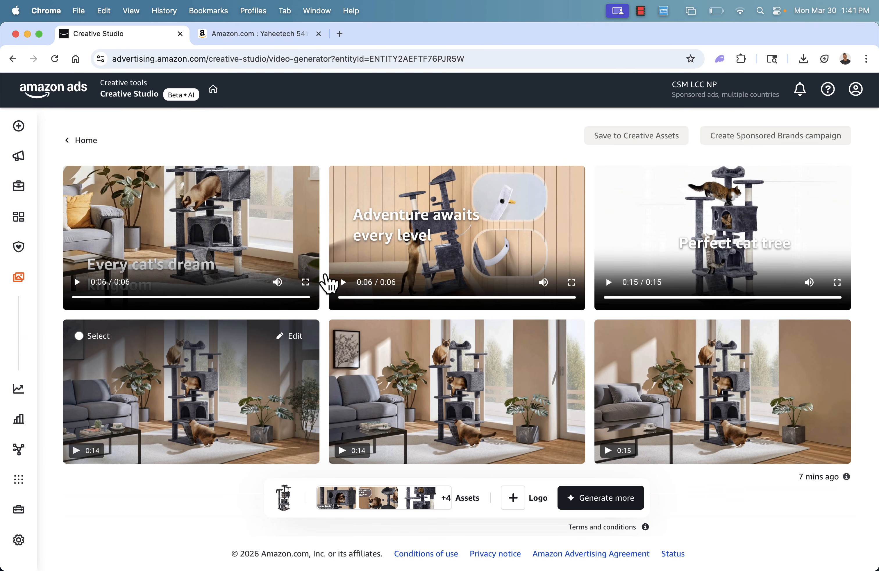
left_click(83, 449)
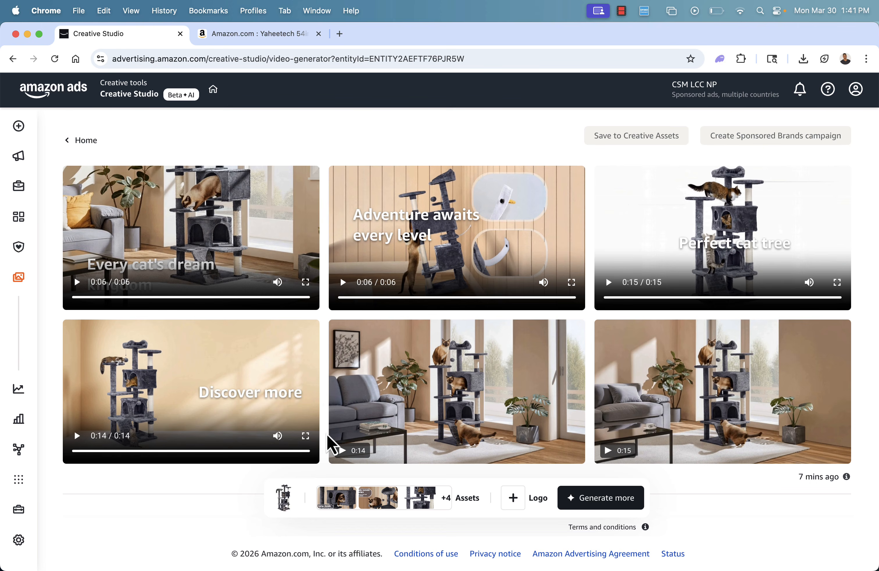
mouse_move(332, 453)
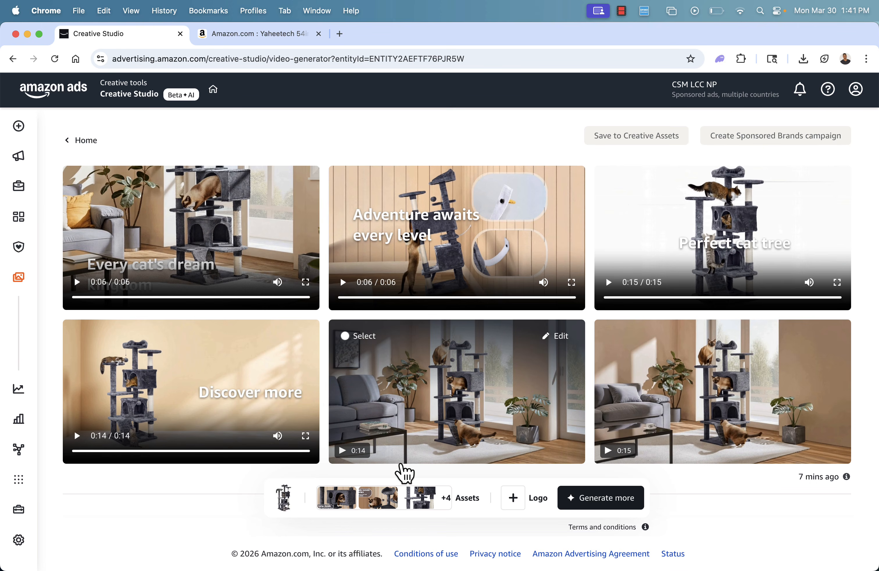
mouse_move(257, 417)
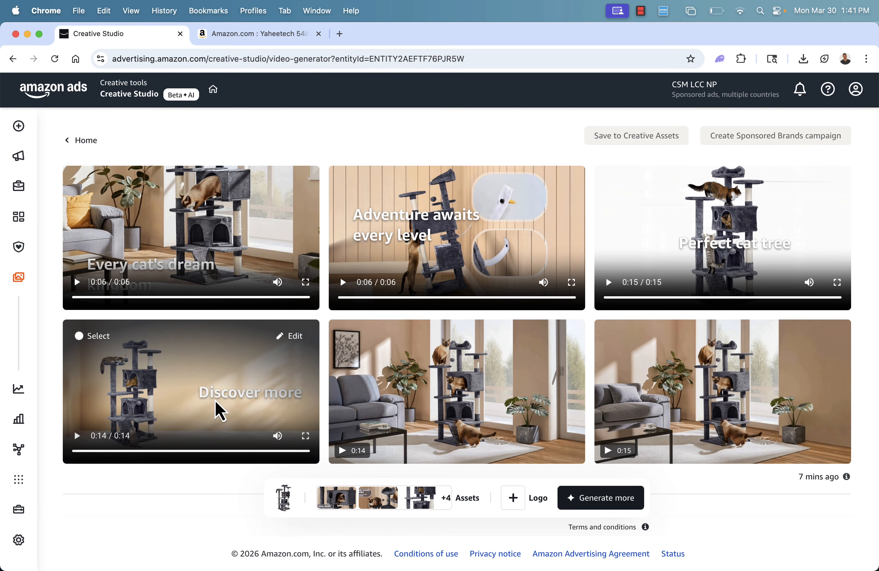
mouse_move(248, 462)
left_click(348, 456)
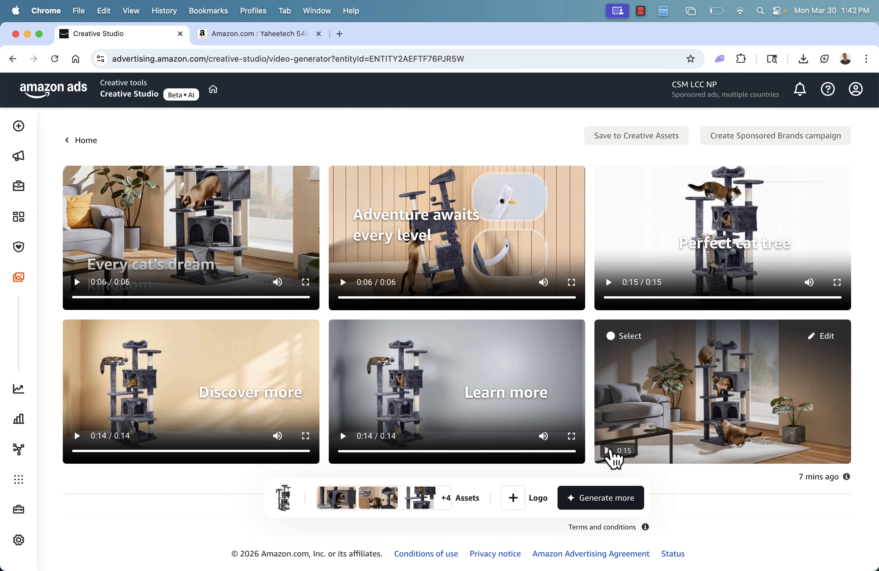
left_click(609, 451)
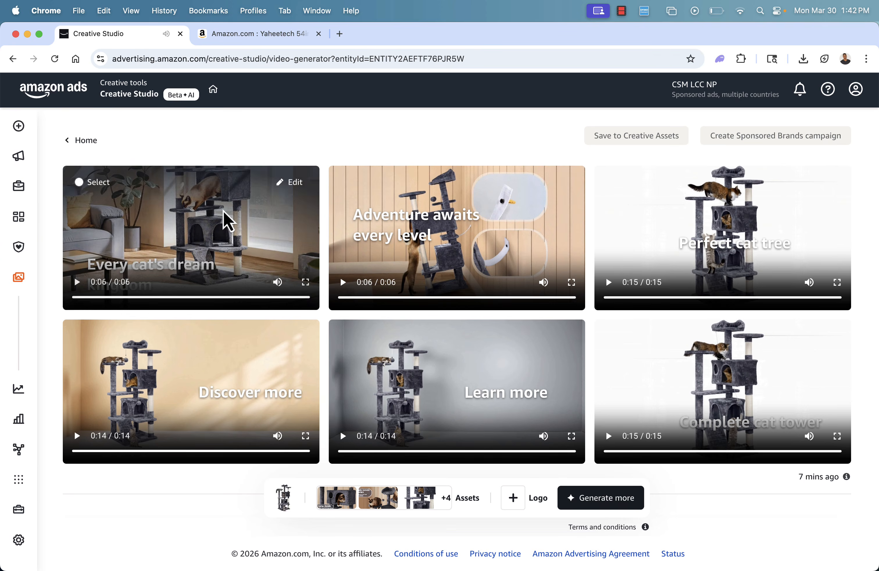
Open the first generated video for editing and select its entire headline text.
left_click(293, 185)
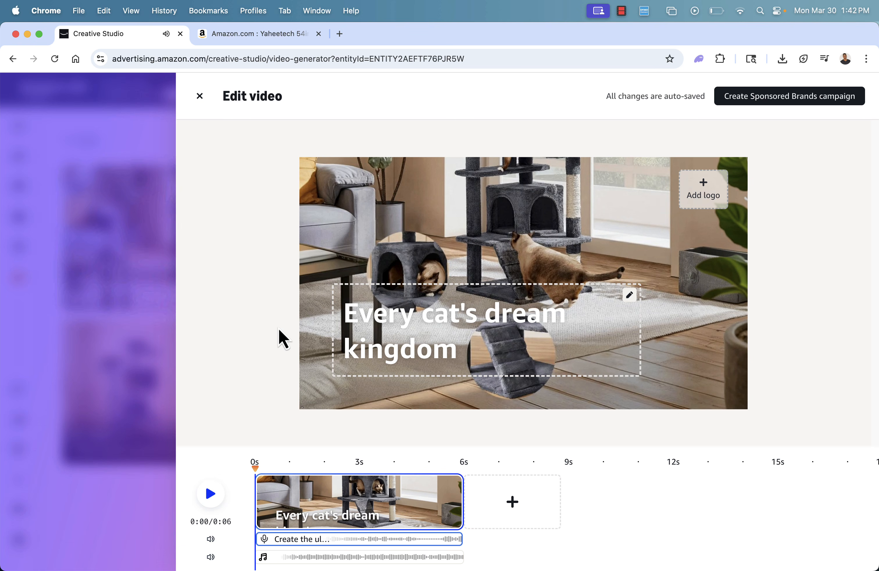
left_click(405, 317)
double_click(405, 317)
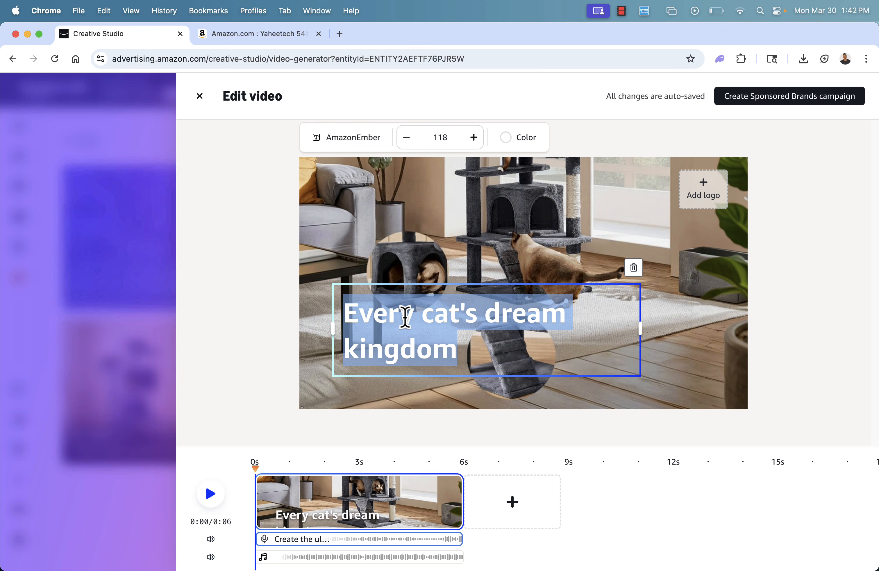
type("The absolu")
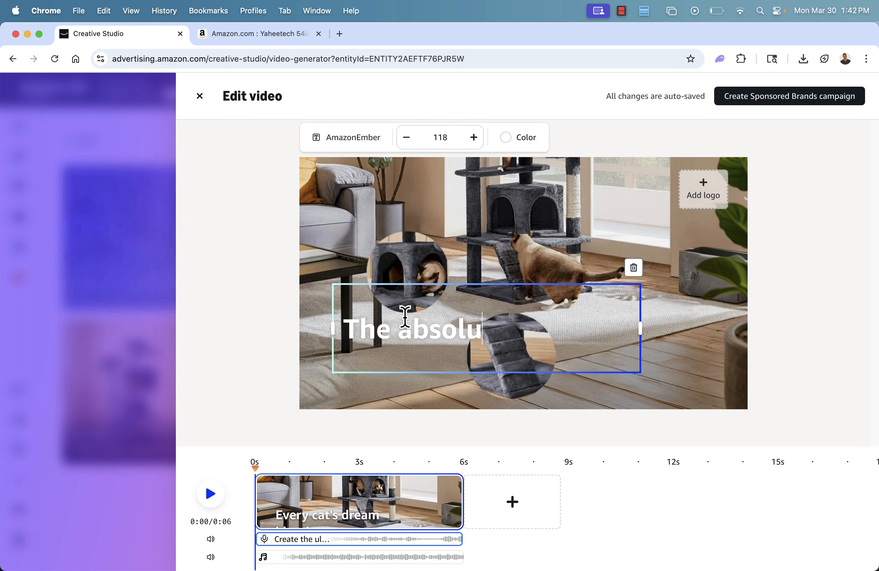
type("te softest")
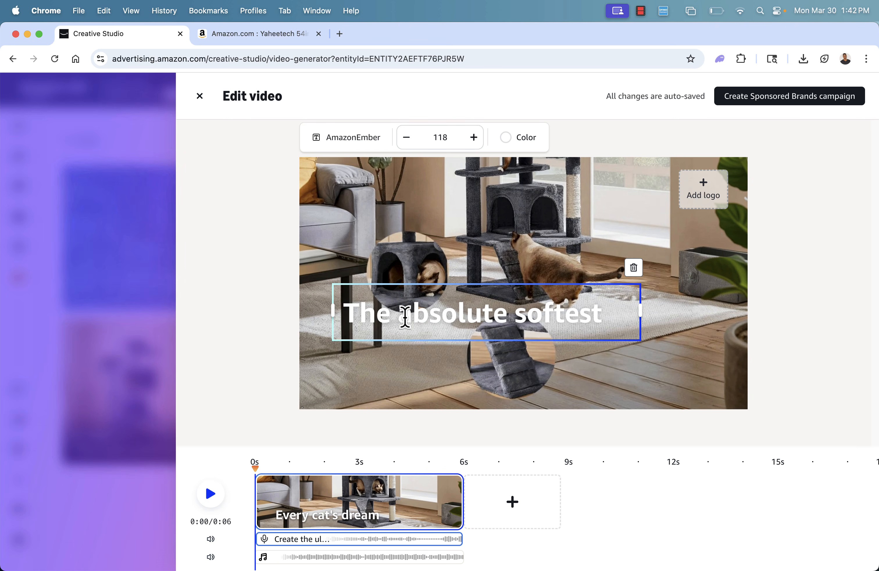
type(" for your beloed")
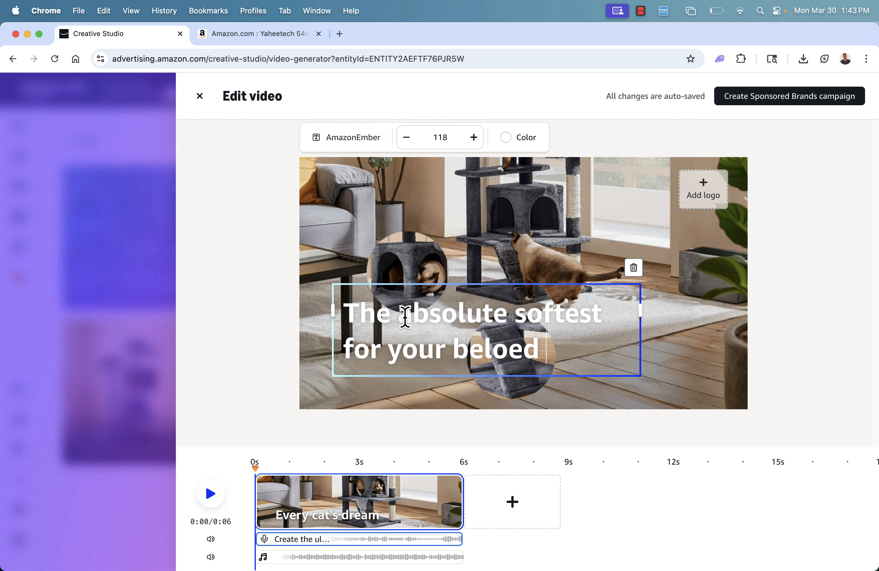
key("BackSpace")
key("BackSpace")
type("ved")
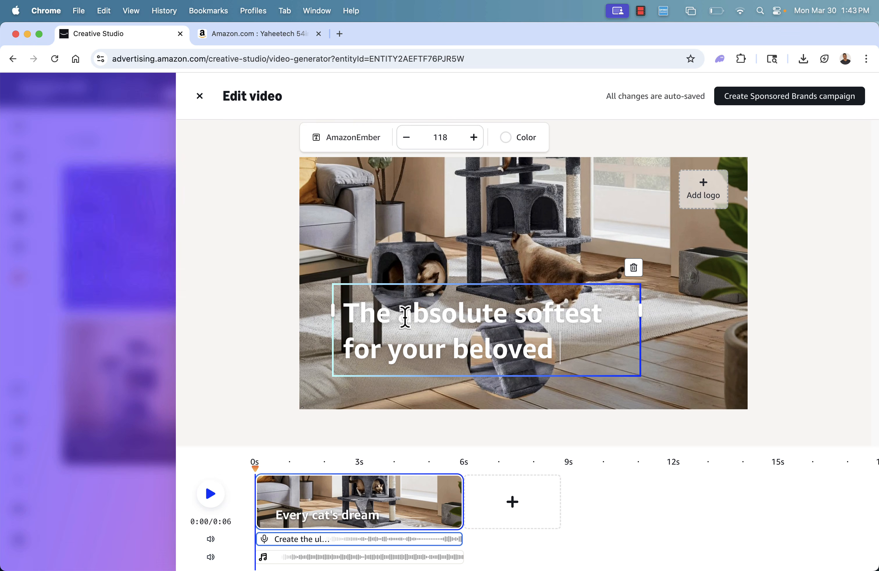
key("BackSpace")
key("BackSpace")
key("BackSpace")
key("BackSpace")
key("BackSpace")
key("BackSpace")
key("BackSpace")
key("BackSpace")
key("BackSpace")
key("BackSpace")
key("BackSpace")
key("BackSpace")
key("BackSpace")
key("BackSpace")
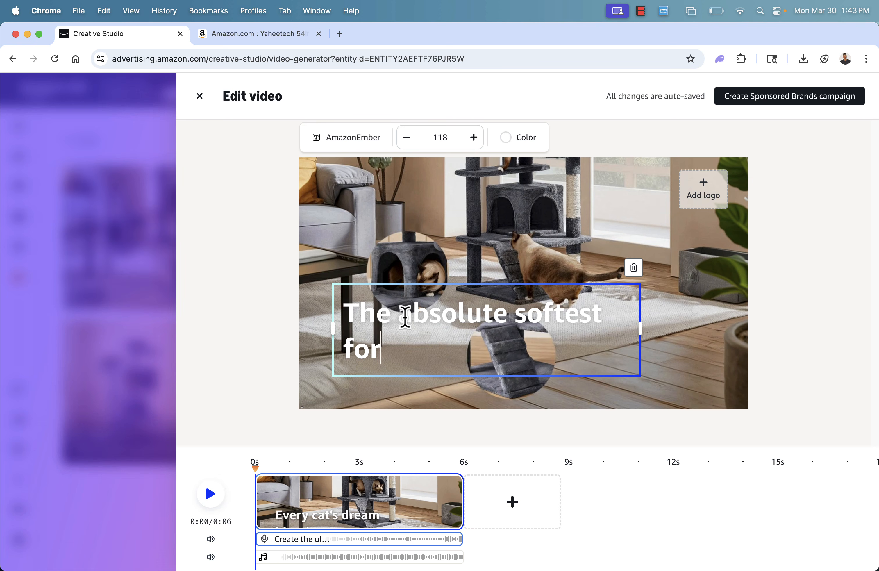
key("BackSpace")
key("BackSpace")
key("BackSpace")
type("material")
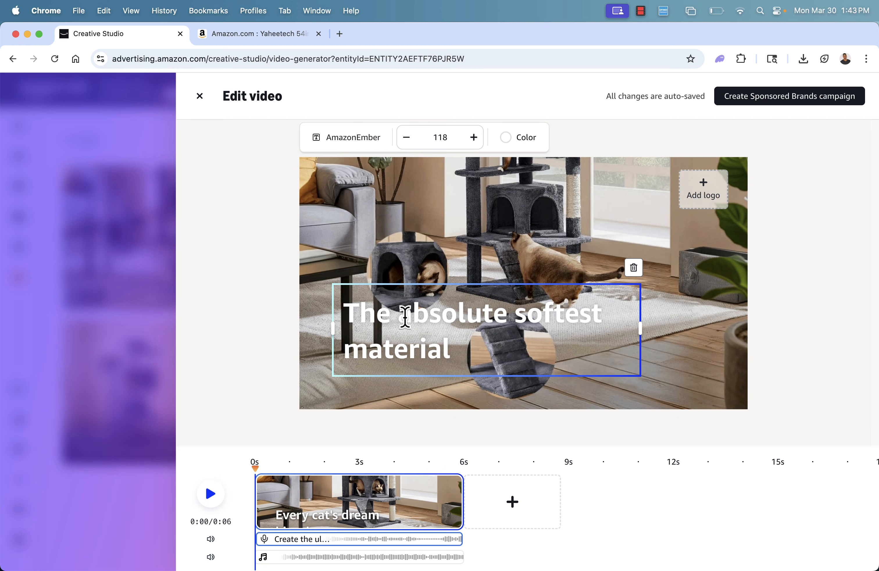
type("a")
key("super+a")
key("BackSpace")
Replace the selected headline with "The #1 selling soft cat tree!" and play the video to preview it.
type("The #1")
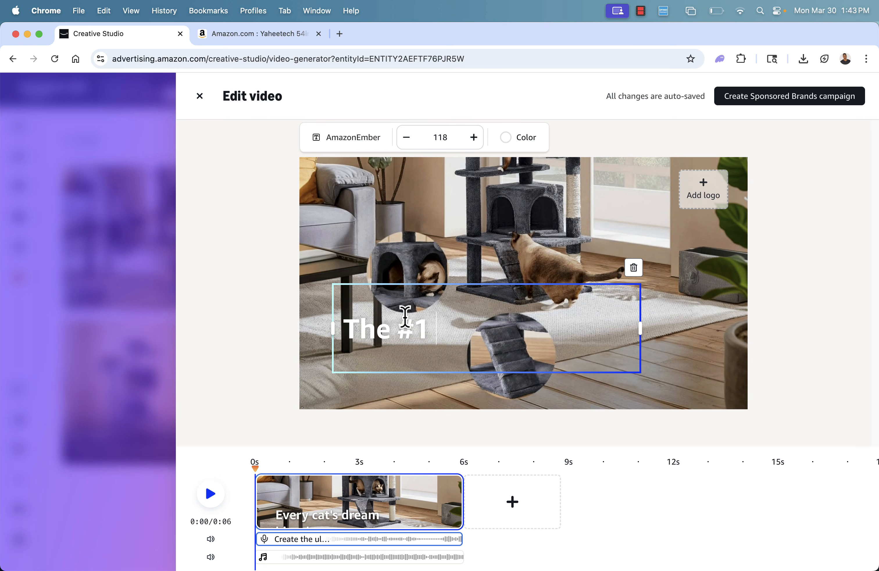
type(" selling co")
key("BackSpace")
key("BackSpace")
type("wof")
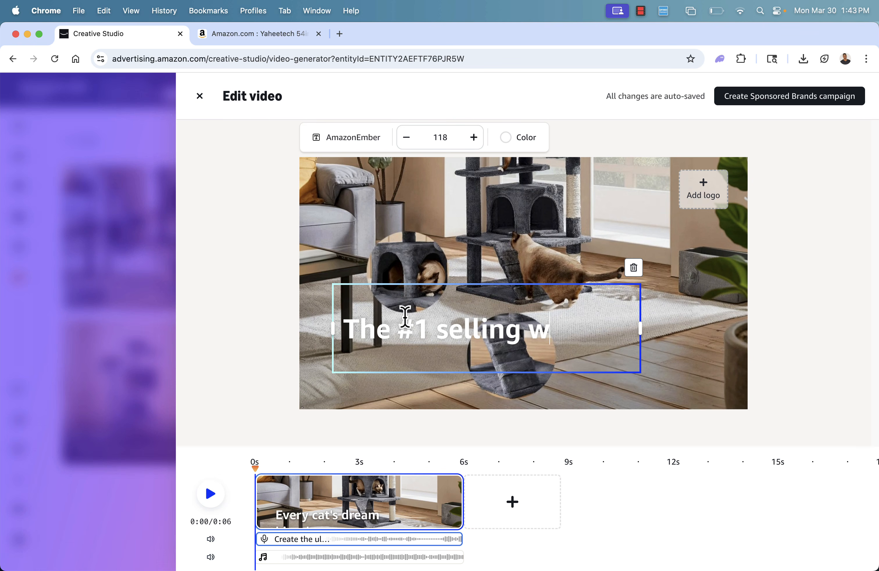
key("BackSpace")
key("BackSpace")
key("BackSpace")
type("soft ")
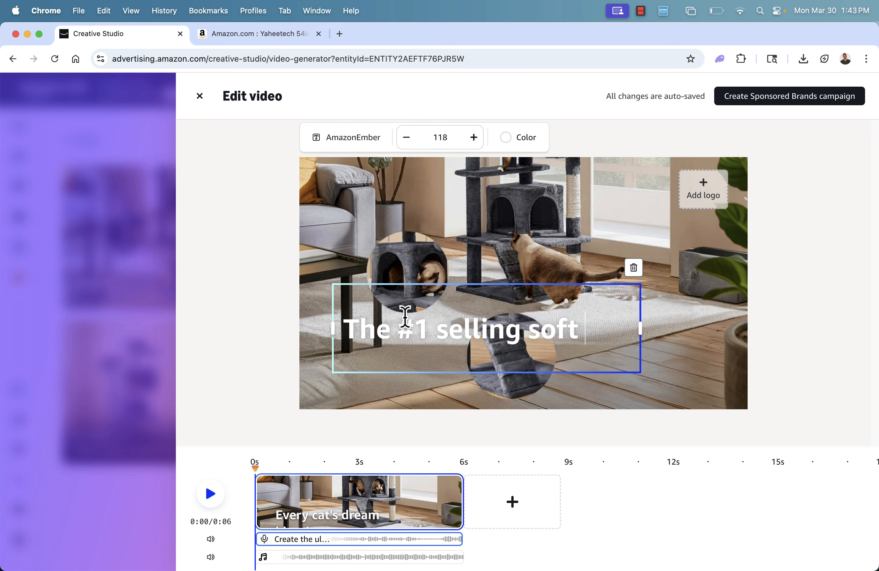
type("cat tree!")
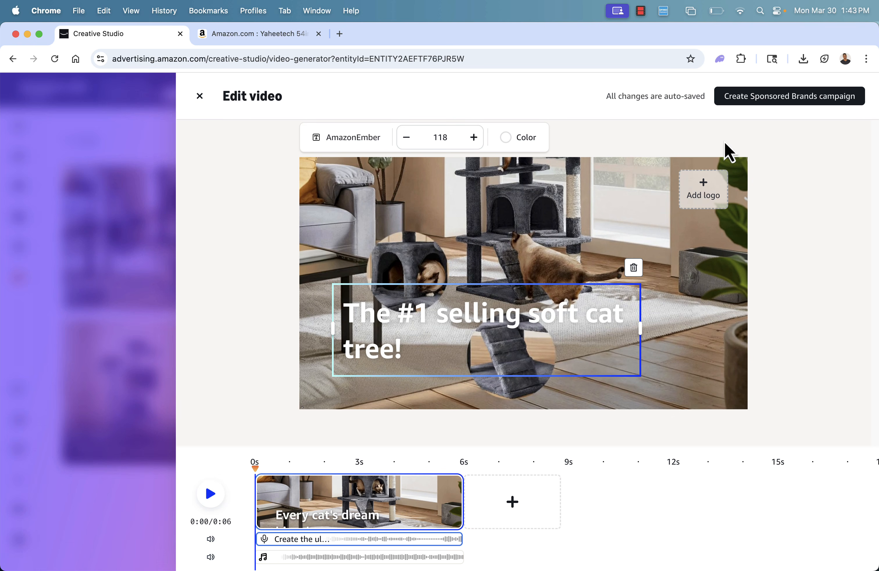
left_click(758, 218)
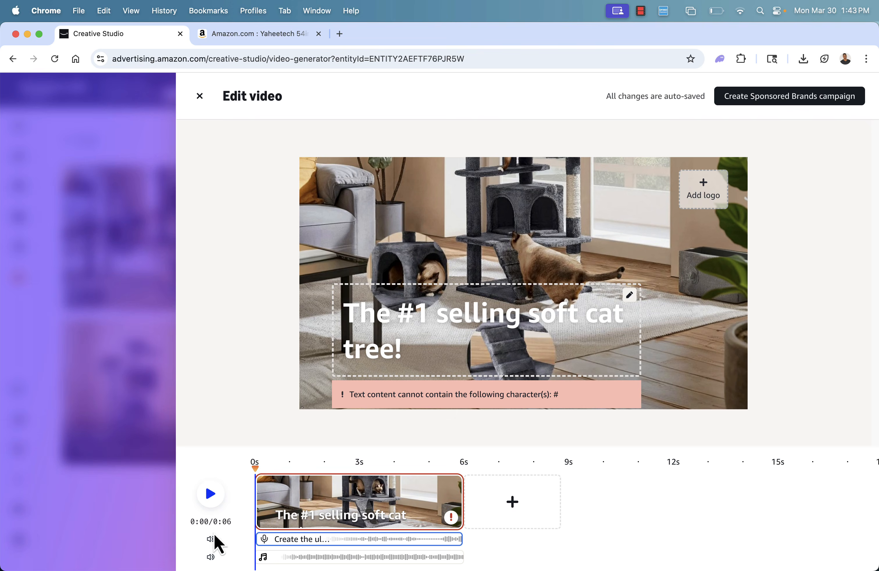
left_click(211, 494)
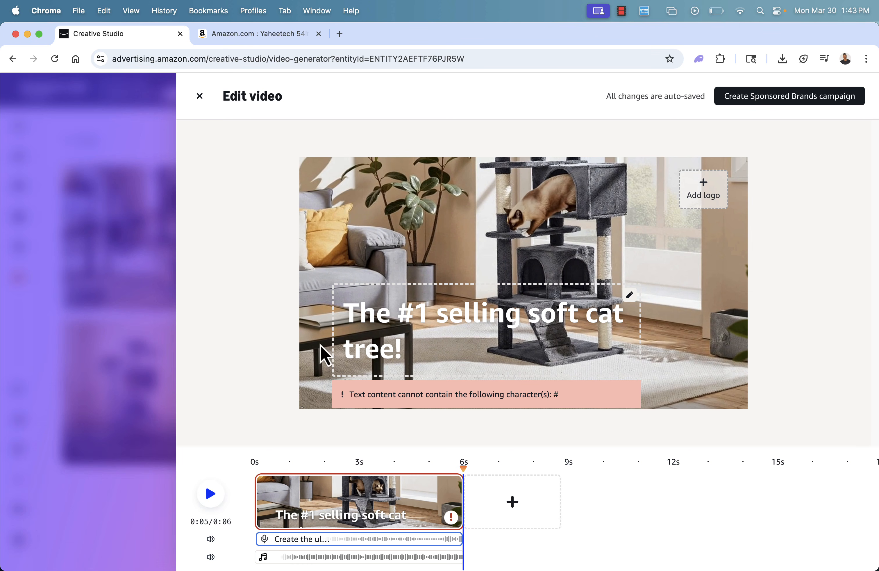
Reopen the headline for editing and remove its # character.
left_click(382, 347)
left_click(406, 311)
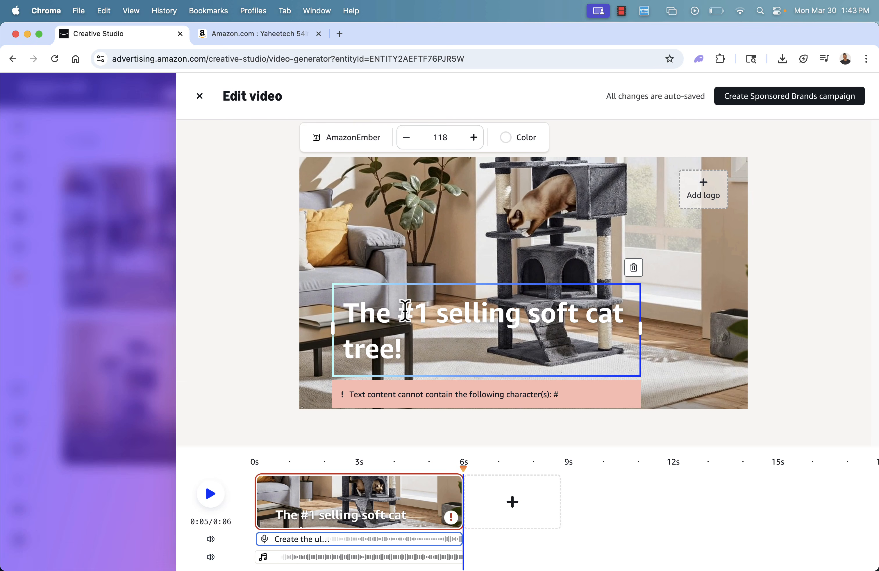
key("BackSpace")
Replace the entire headline with "Put whatever you want here.".
triple_click(415, 345)
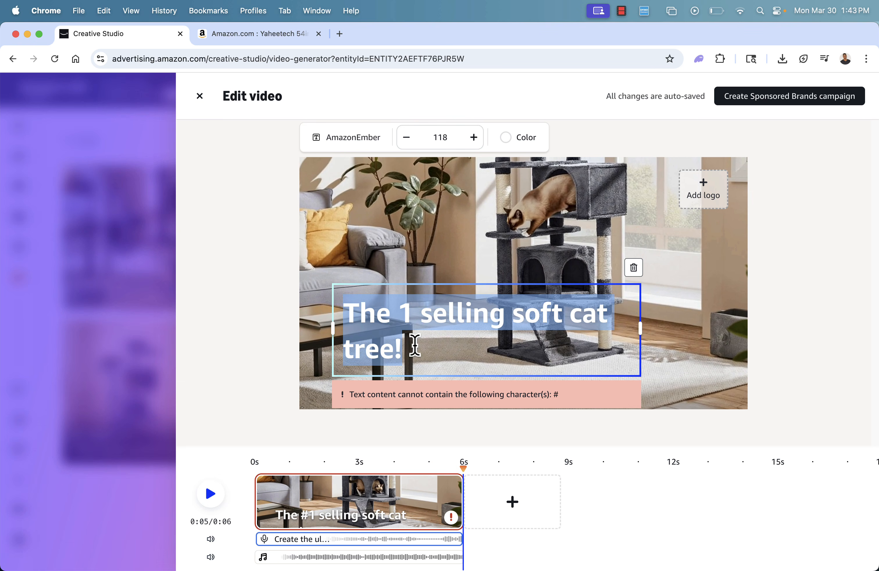
key("BackSpace")
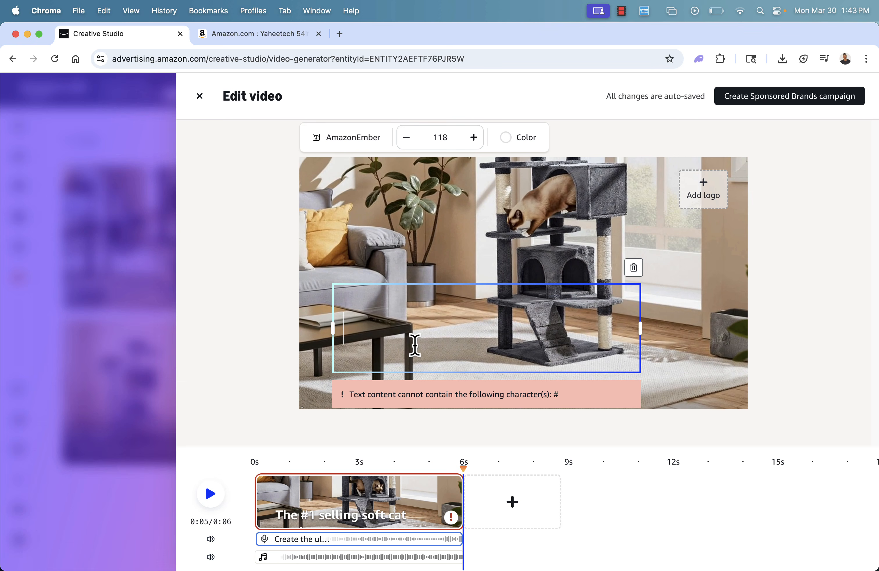
type("Put whate")
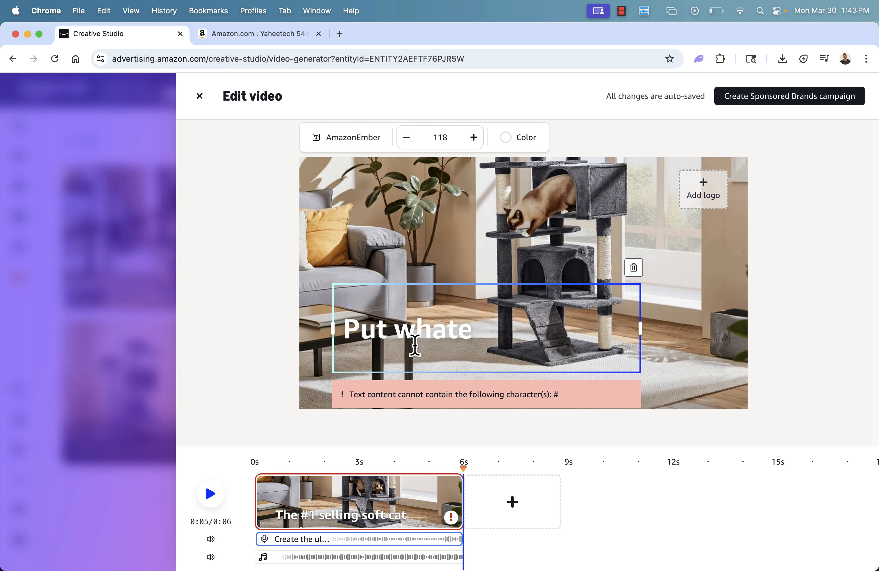
type("ver you want here.")
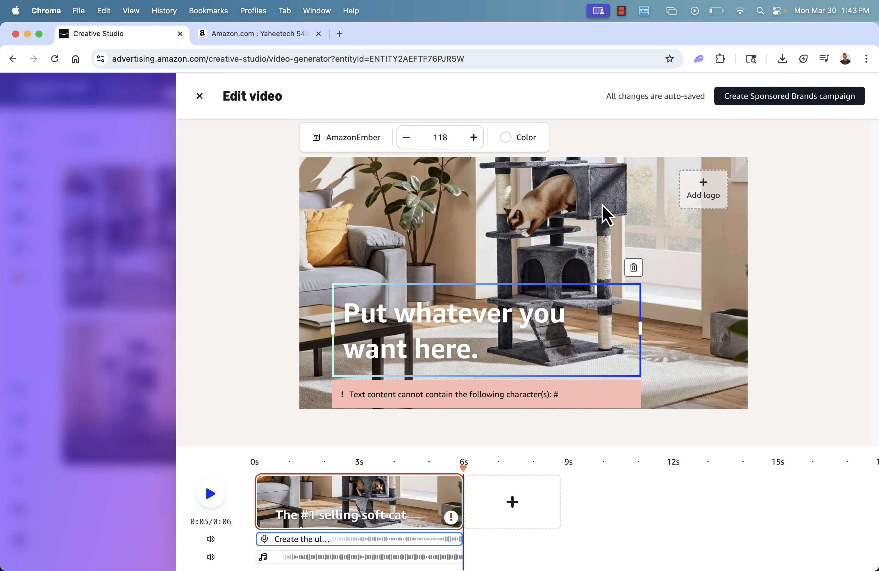
left_click(573, 444)
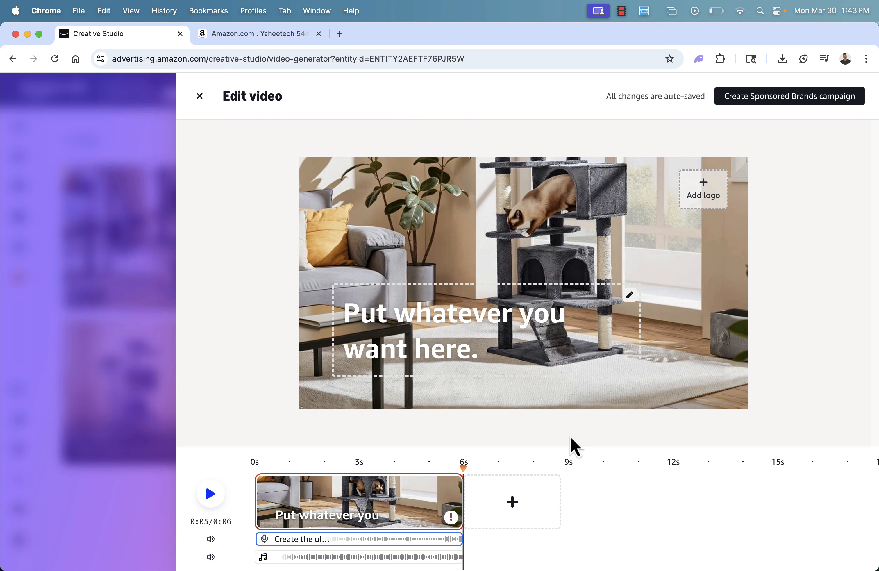
Play the video with its edited headline, and close the video editor to return to the generated videos.
left_click(211, 496)
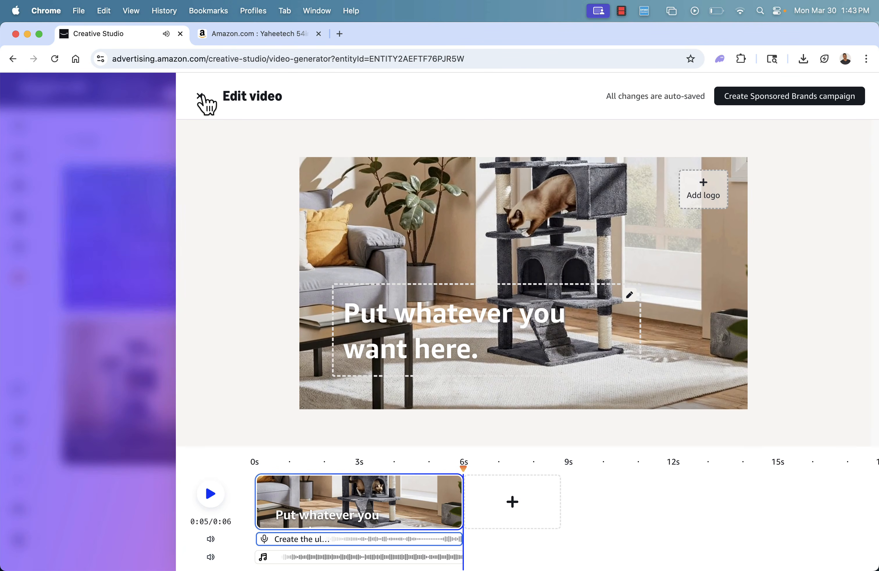
left_click(200, 96)
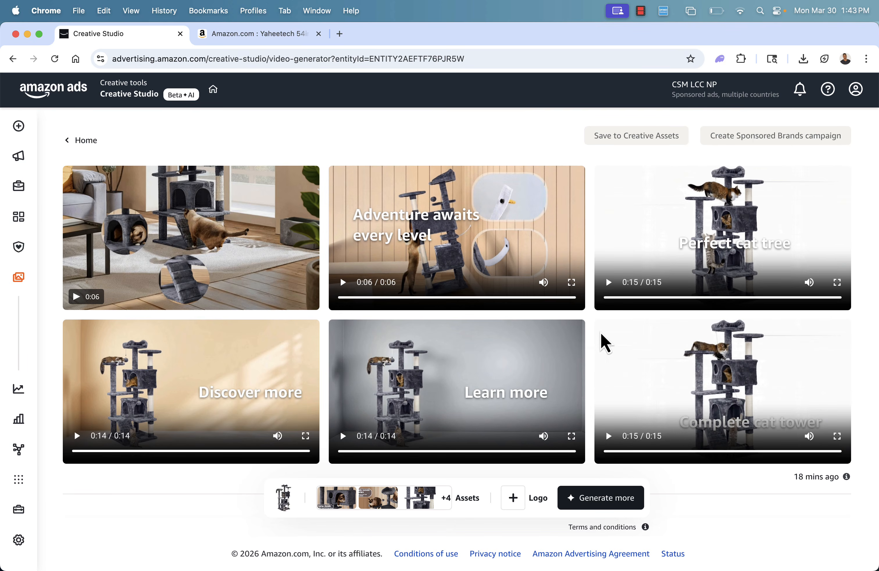
left_click(608, 335)
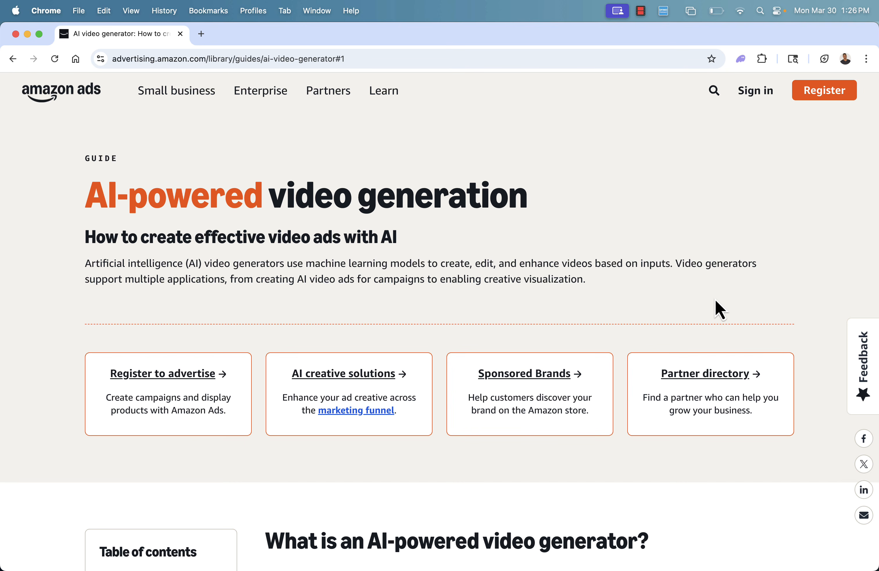
scroll(715, 299, "down", 5)
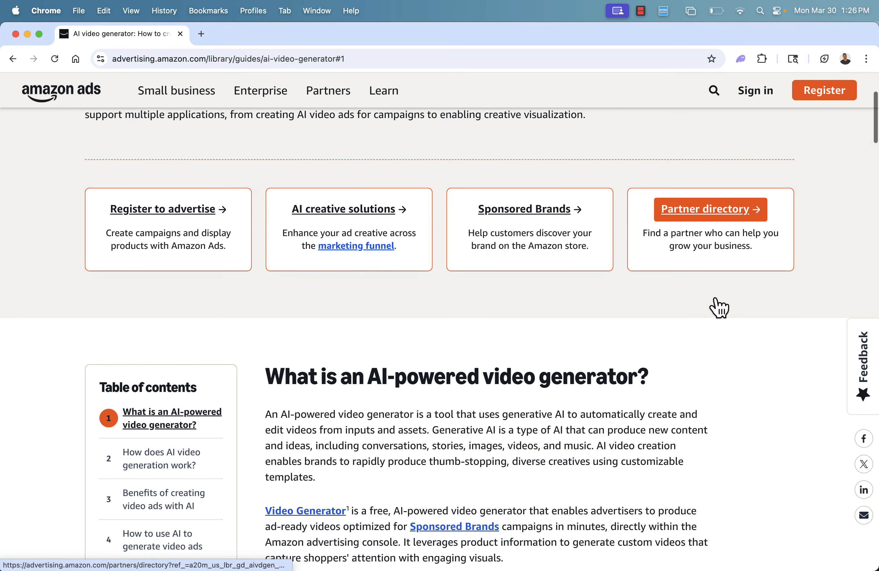
scroll(716, 299, "down", 12)
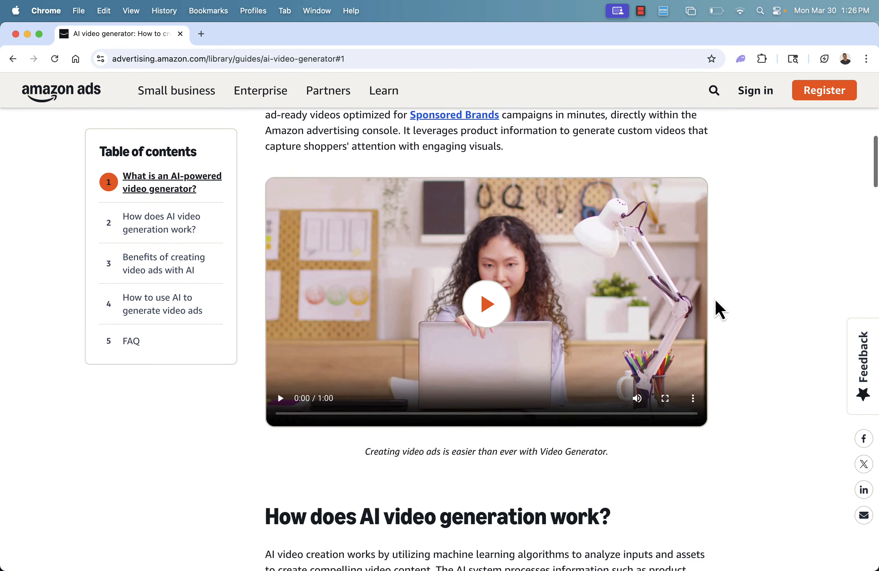
scroll(715, 300, "down", 8)
scroll(715, 299, "up", 20)
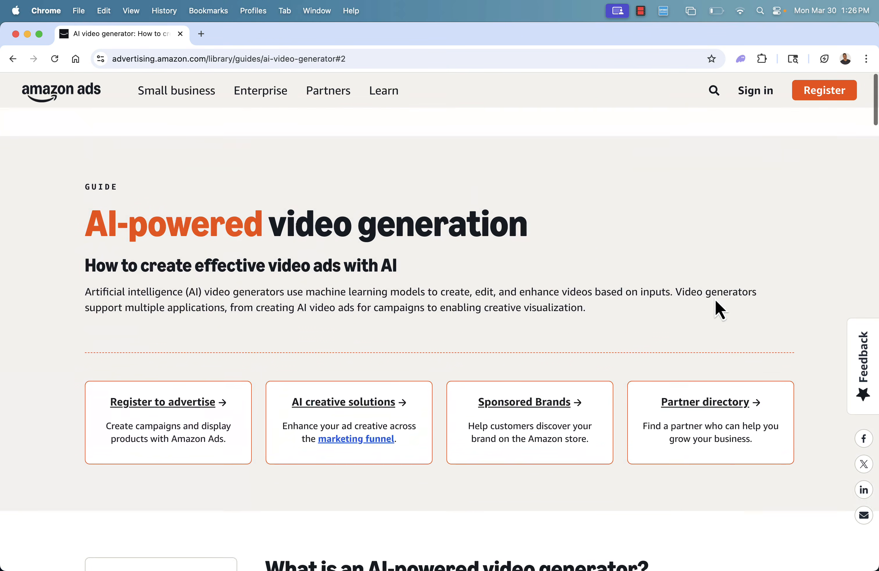